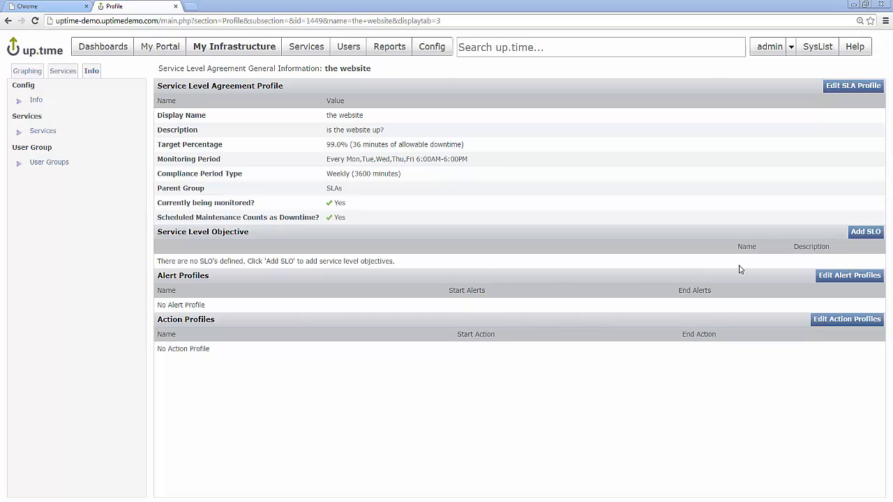
# Start a service level objective for the website SLA named "website front end", described as "The website front end availability".
pyautogui.click(869, 232)
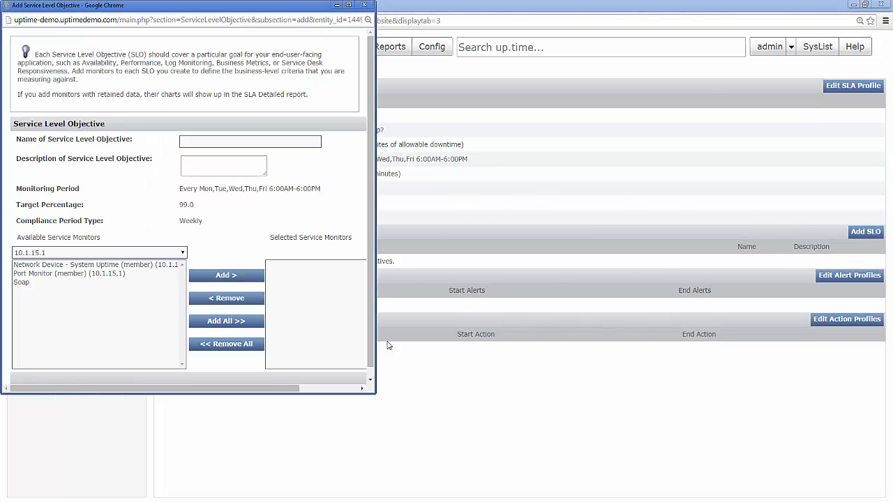
pyautogui.moveTo(374, 393); pyautogui.dragTo(498, 447)
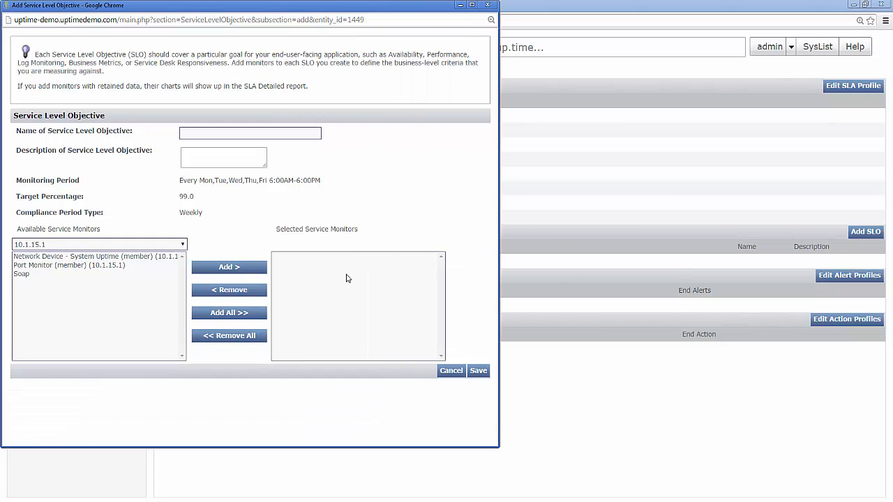
pyautogui.click(247, 135)
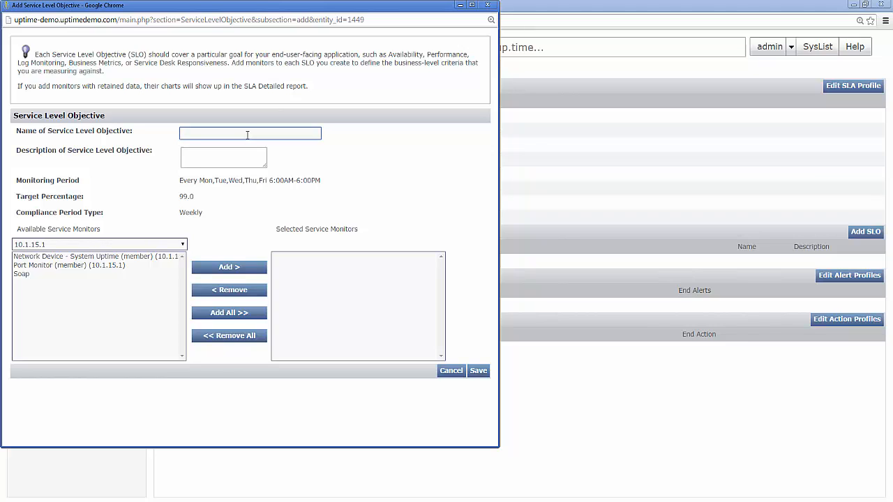
pyautogui.write('website ')
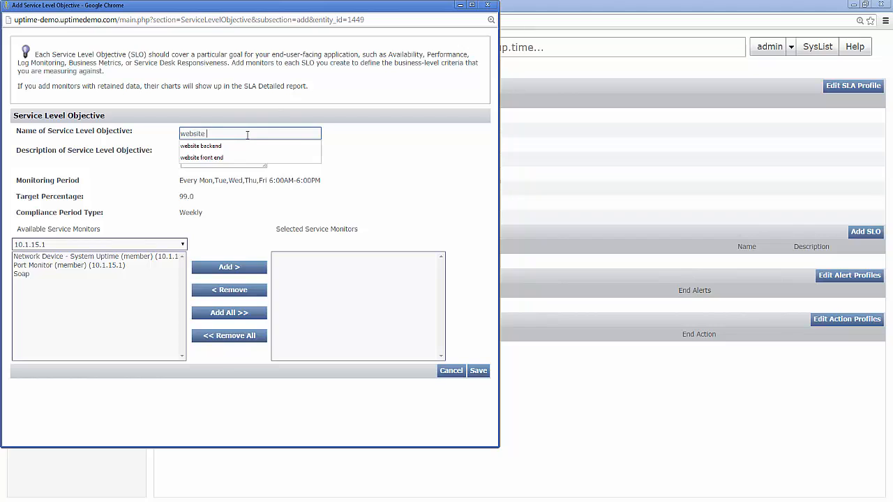
pyautogui.write('front')
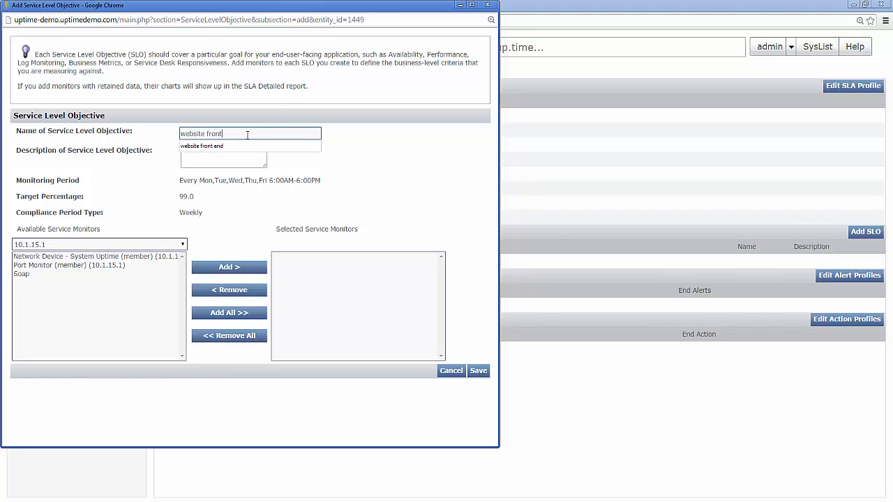
pyautogui.write(' end')
pyautogui.press('Tab')
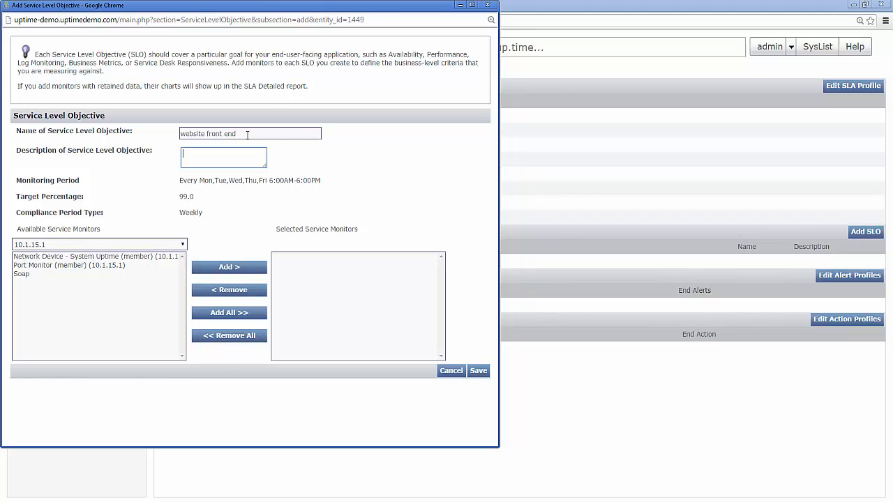
pyautogui.write('The website front end availability')
# Add demo-apache01's Apache Process Monitor, Web Check and HTTP check monitors to the front end objective and save it.
pyautogui.click(78, 244)
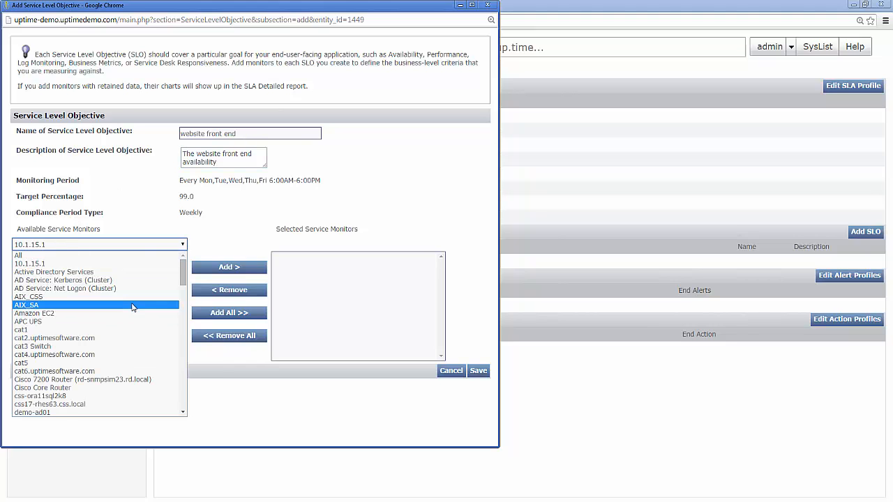
pyautogui.scroll(-2, 133, 307)
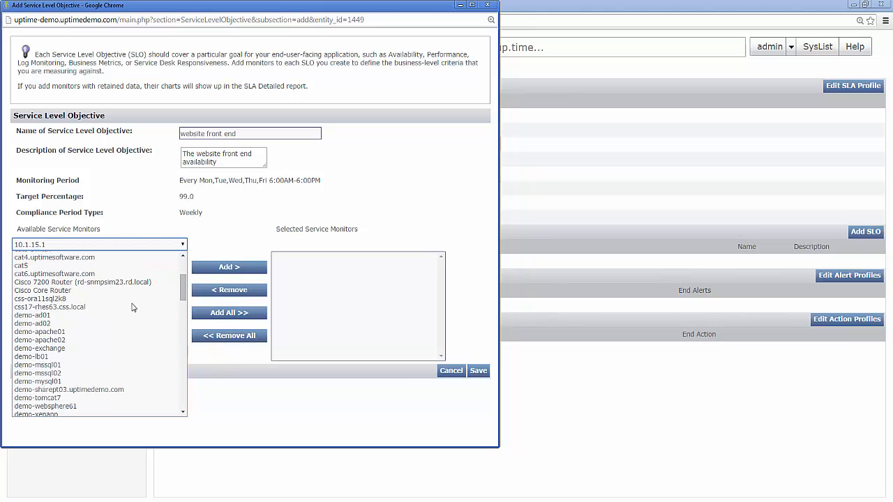
pyautogui.click(60, 333)
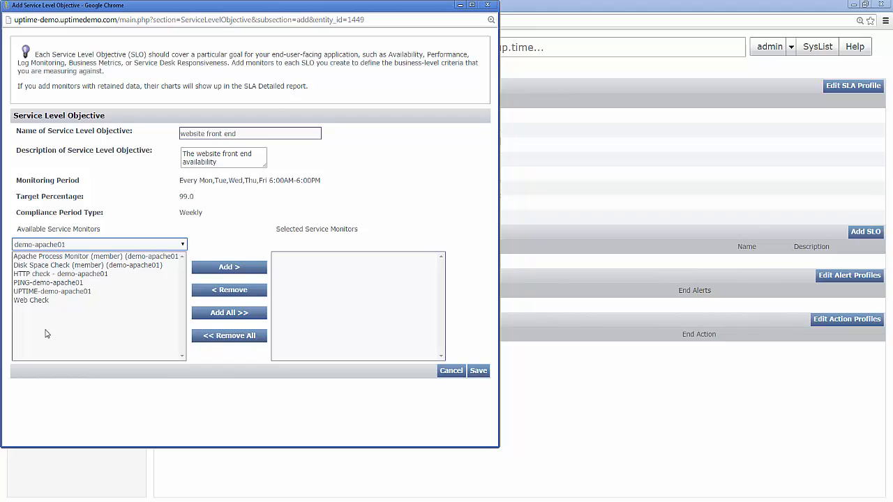
pyautogui.click(45, 257)
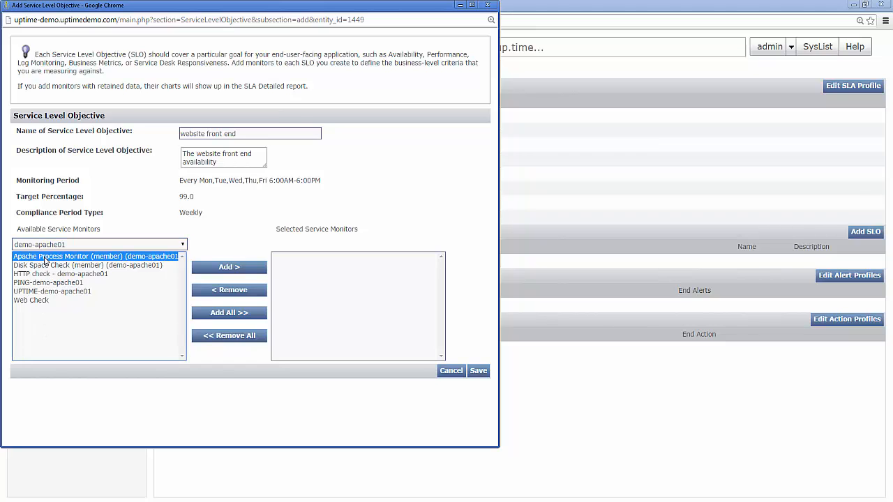
pyautogui.click(216, 272)
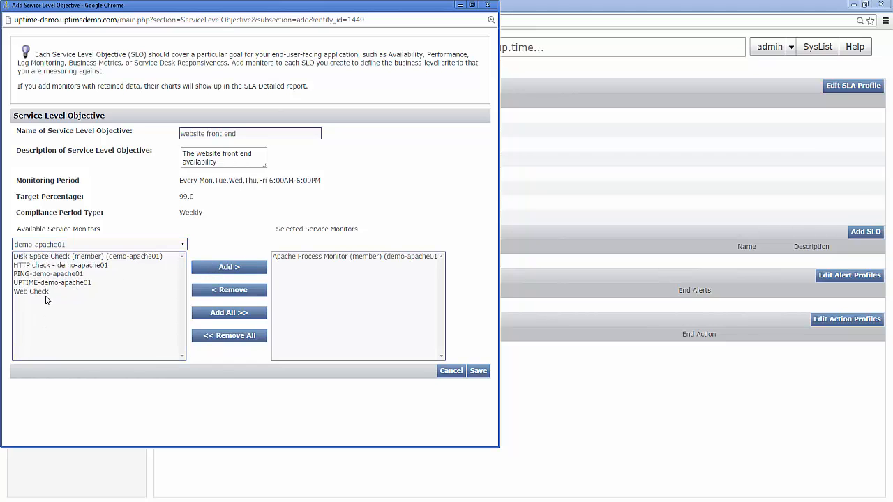
pyautogui.click(61, 292)
pyautogui.click(229, 271)
pyautogui.click(98, 266)
pyautogui.click(201, 271)
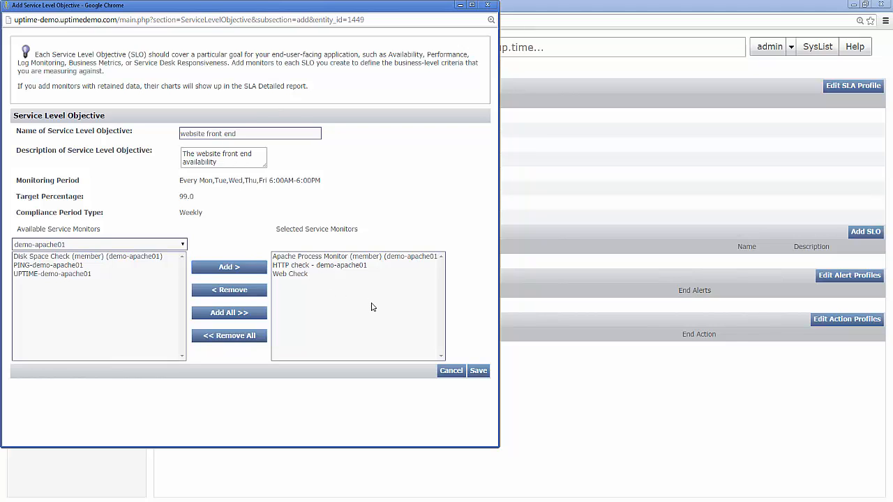
pyautogui.click(478, 372)
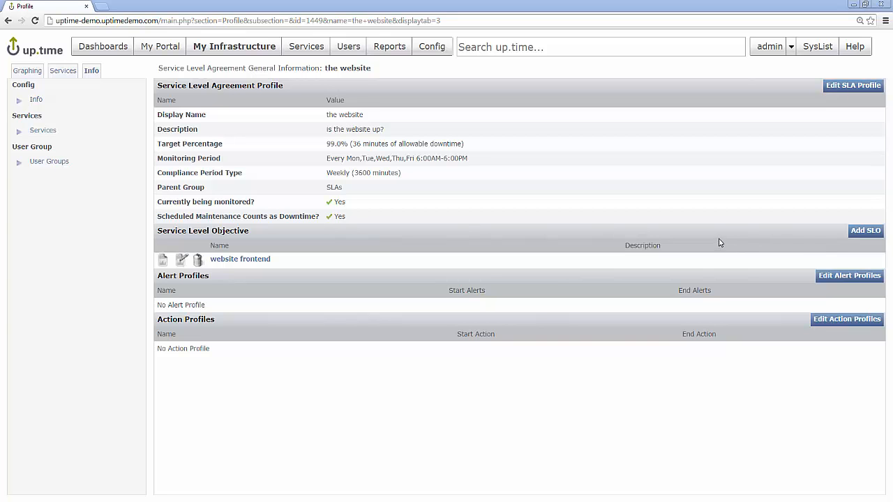
# Start a second service level objective named "website backend" with the description "the database layer".
pyautogui.click(866, 231)
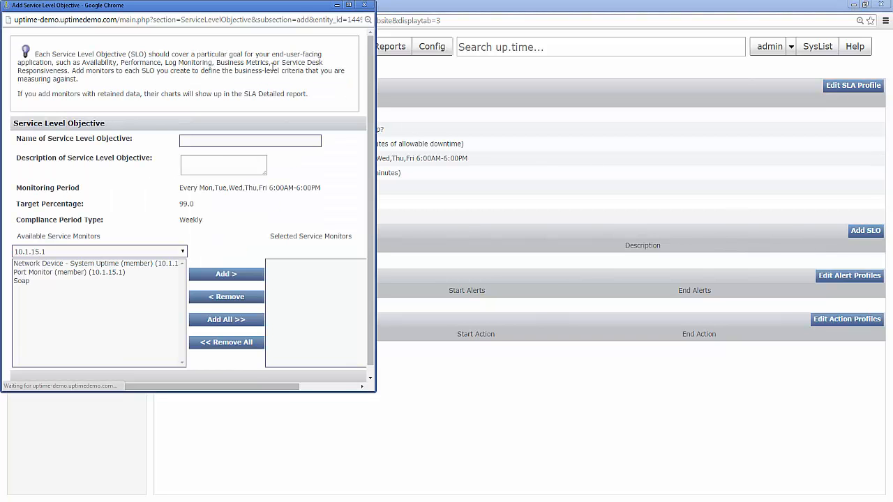
pyautogui.moveTo(235, 12); pyautogui.dragTo(437, 94)
pyautogui.click(420, 219)
pyautogui.write('websit')
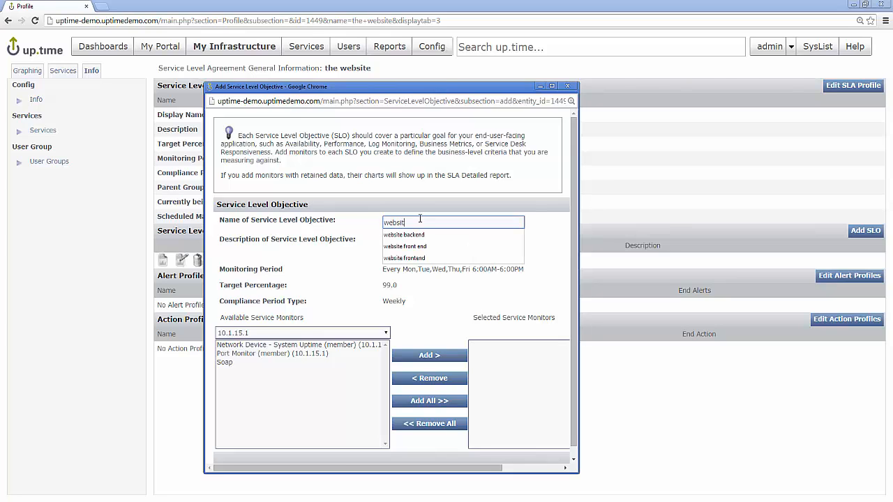
pyautogui.write('e barckend')
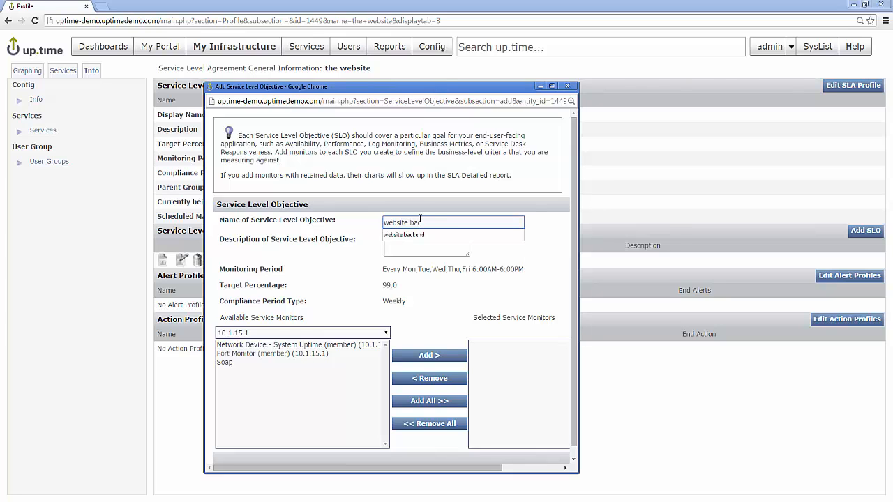
pyautogui.press('Tab')
pyautogui.write('the database layer')
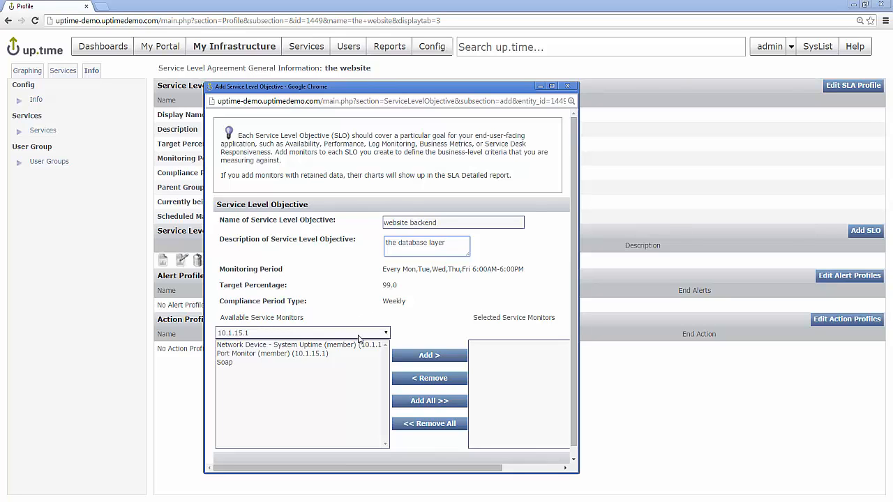
# Add demo-mysql01's MySQL Process Count and MySQL Login Check monitors to the backend objective and save it.
pyautogui.click(358, 335)
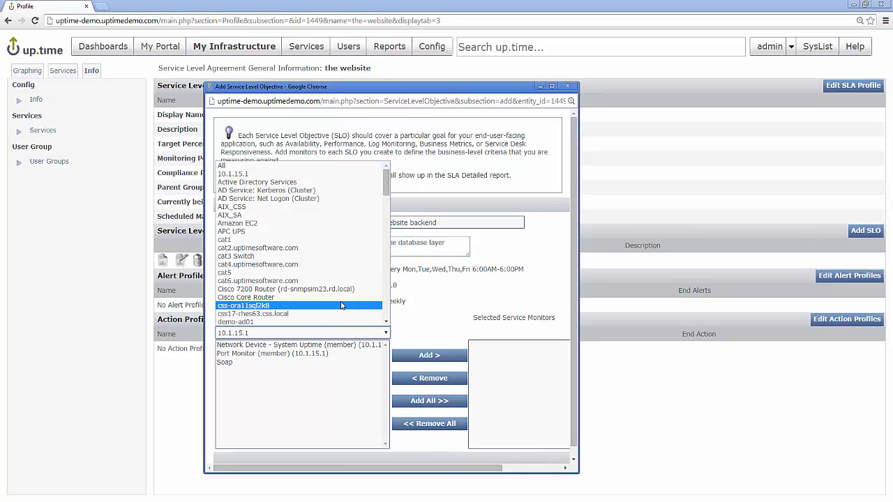
pyautogui.scroll(-6, 342, 305)
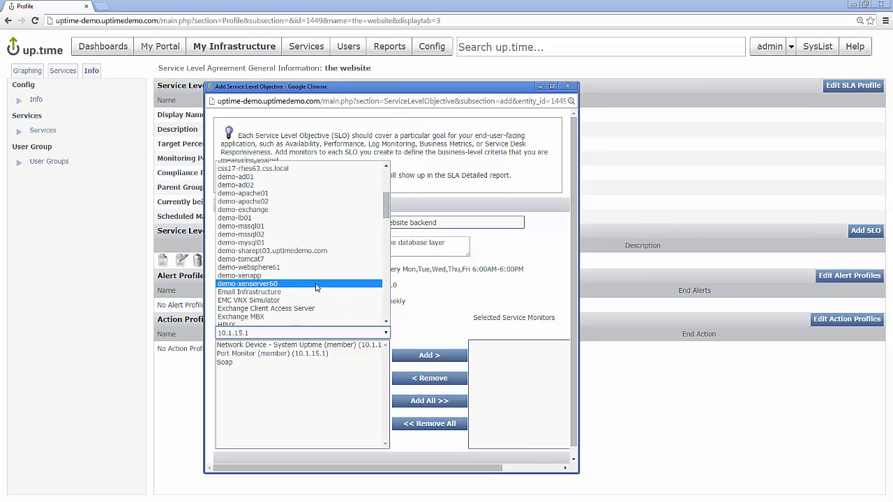
pyautogui.click(268, 242)
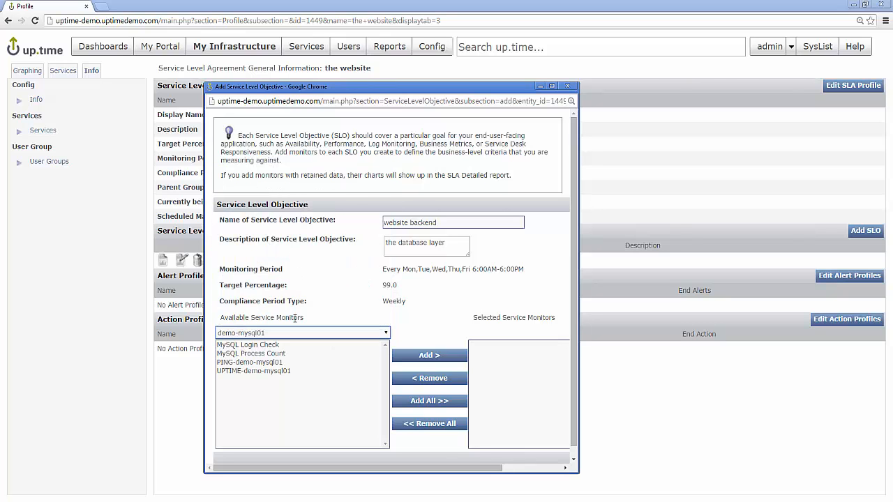
pyautogui.click(260, 353)
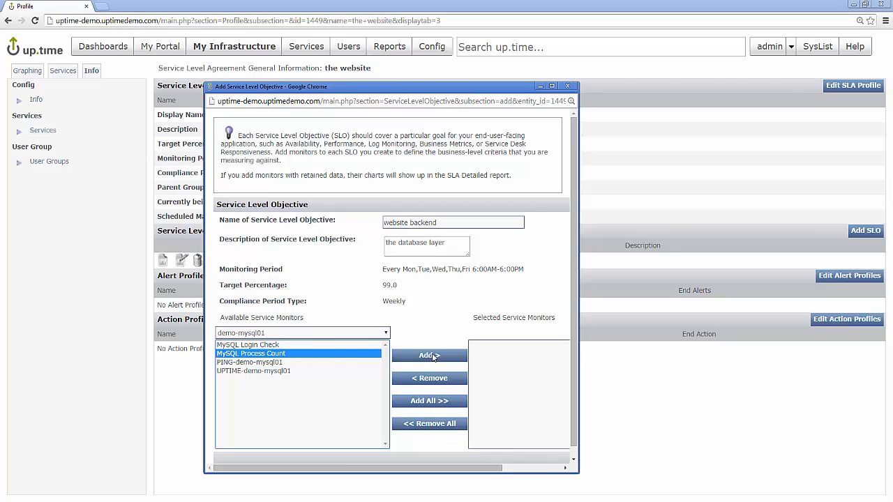
pyautogui.click(432, 356)
pyautogui.click(267, 347)
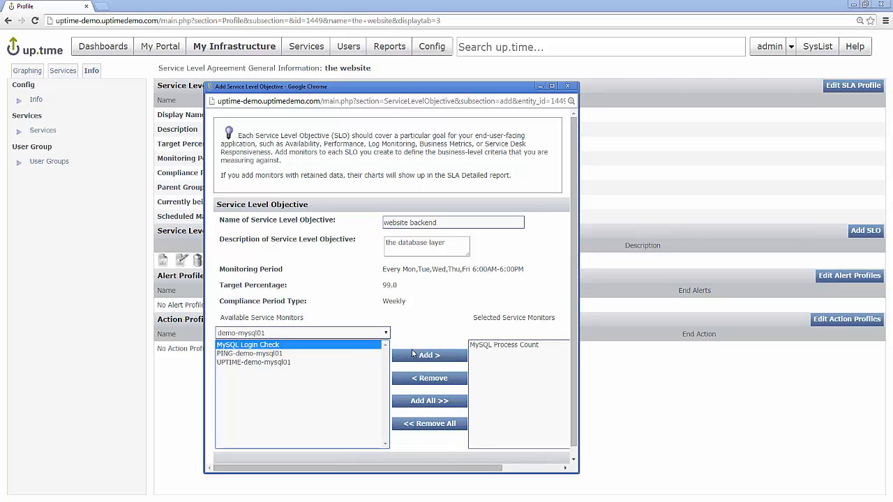
pyautogui.click(412, 355)
pyautogui.moveTo(576, 473); pyautogui.dragTo(710, 472)
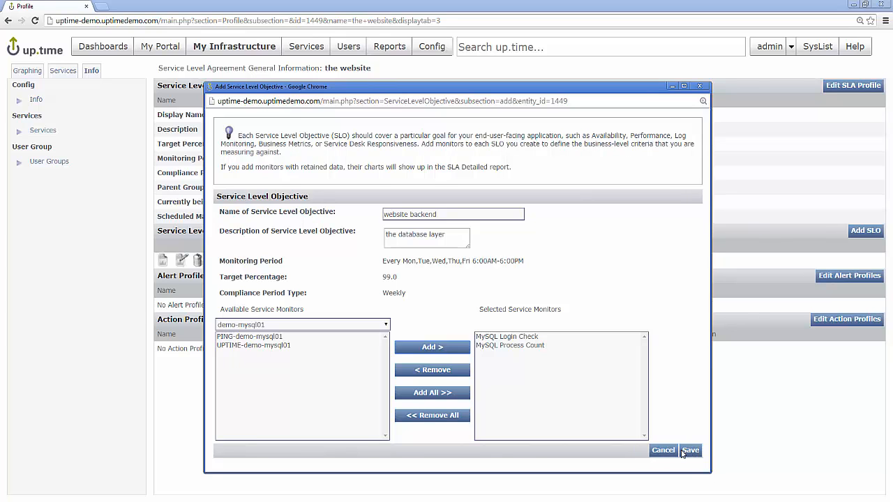
pyautogui.click(689, 450)
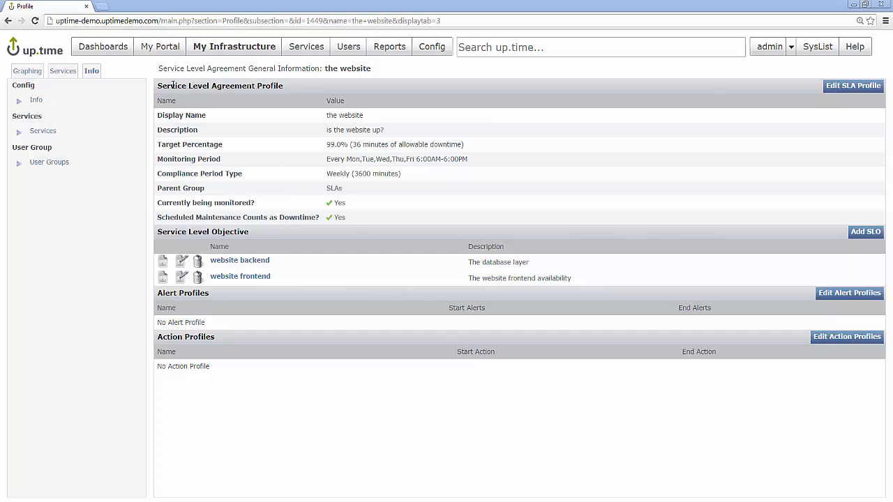
# Open the detailed report for the website SLA from the SLAs dashboard and examine its backend outage and process count charts.
pyautogui.click(101, 53)
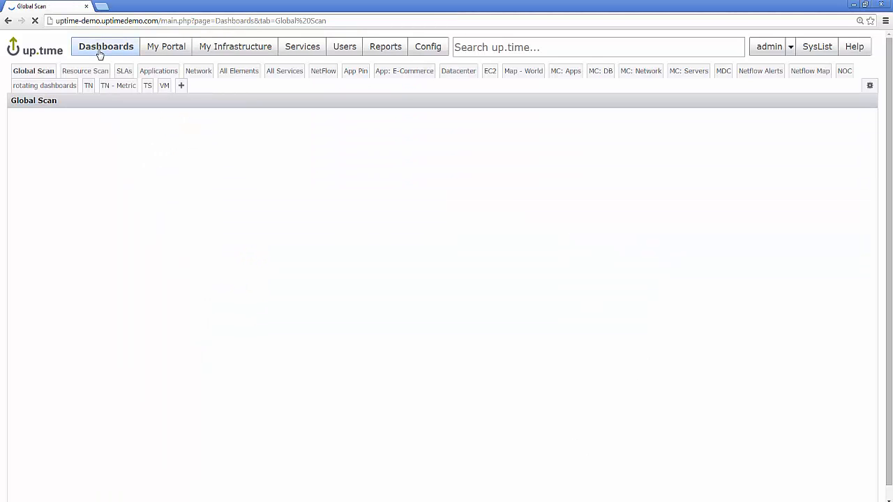
pyautogui.click(121, 72)
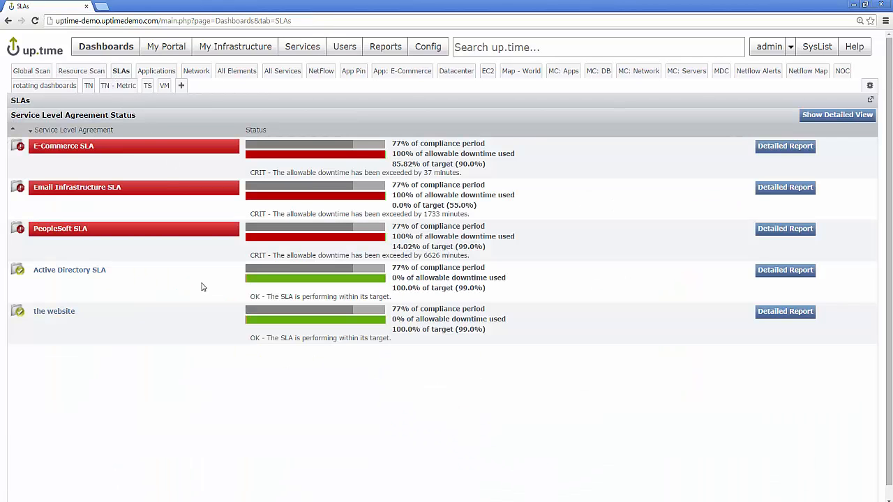
pyautogui.click(787, 314)
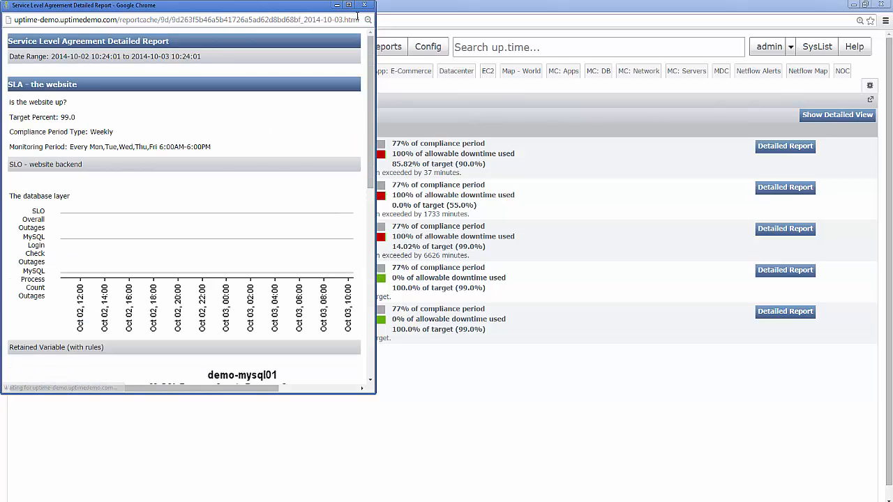
pyautogui.doubleClick(358, 15)
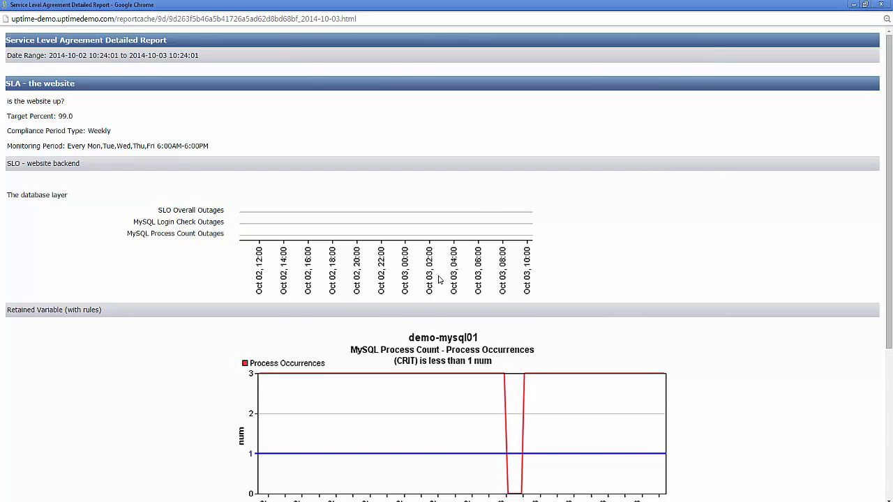
pyautogui.scroll(-1, 439, 279)
pyautogui.scroll(-1, 439, 279)
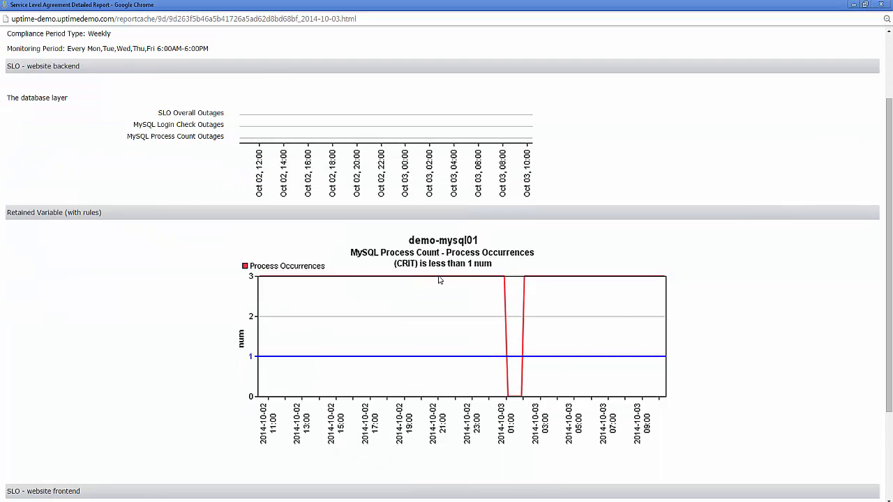